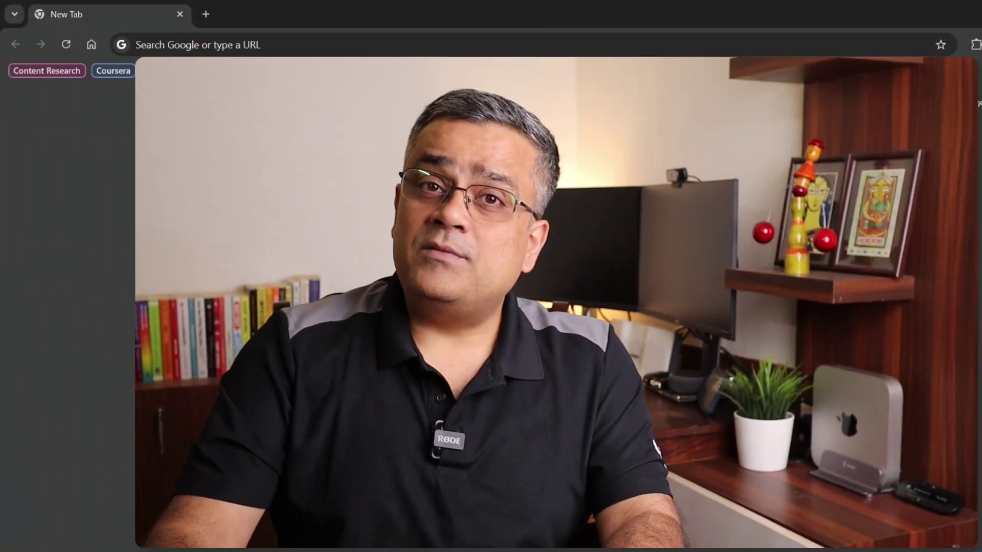
Load the X home feed at x.com/home in the browser
left_click(379, 307)
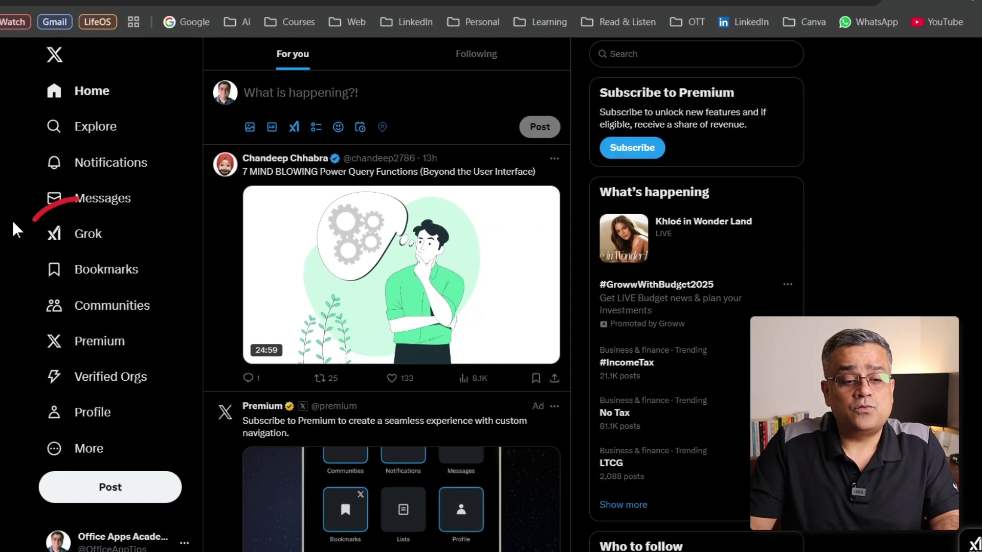
Open Grok in focus mode without the X sidebar and paste in the train-crossing question
left_click(91, 236)
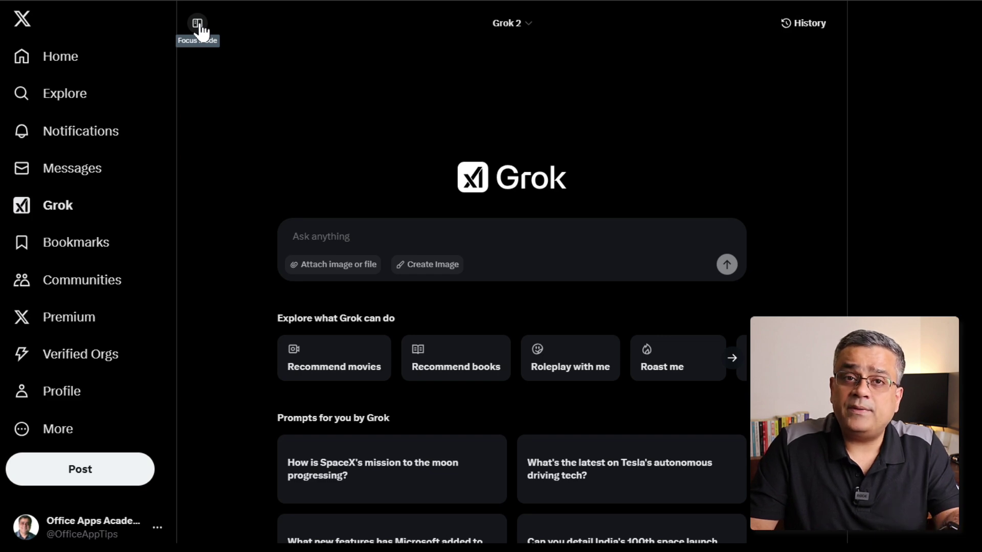
left_click(198, 23)
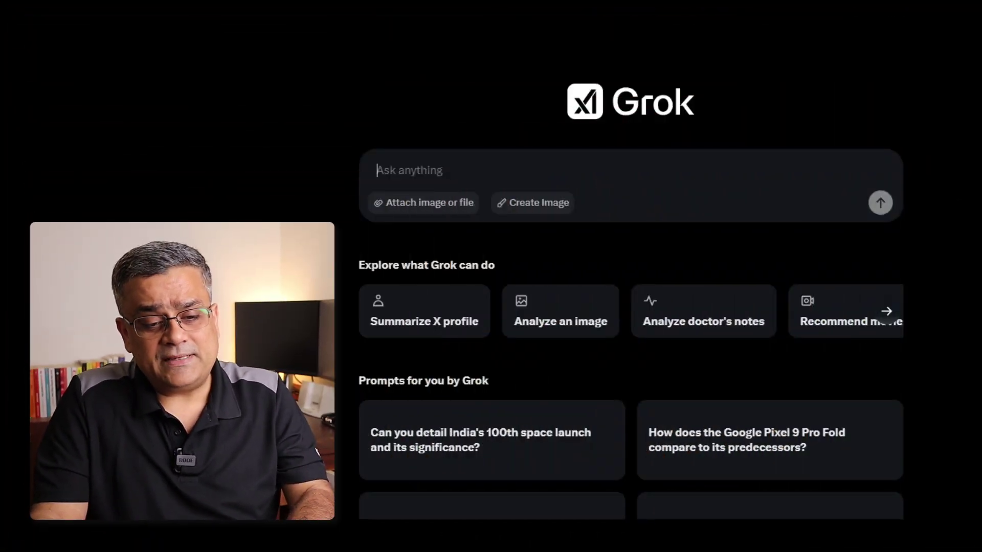
type("A train 280 meters long is running at a speed of 72 km/h. How long will it take to cross a platform 220 meters long?")
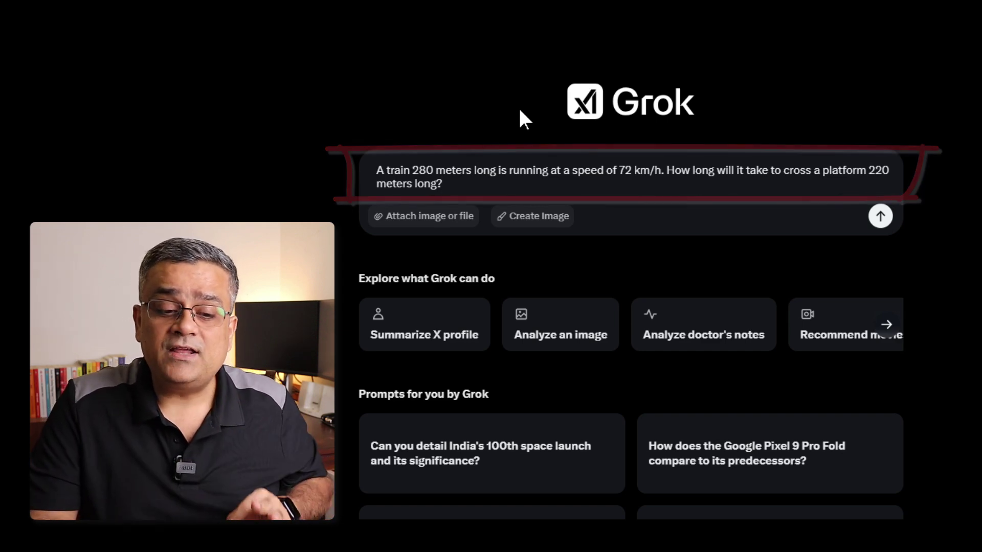
Submit the question about a 280 m train at 72 km/h crossing a 220 m platform
key("Return")
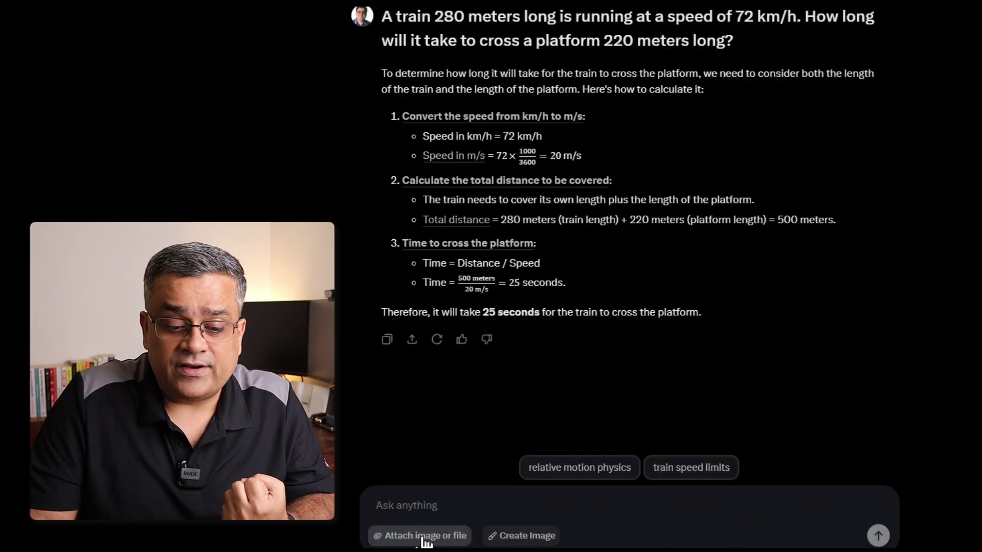
Send the scanned notebook image asking 'Can you help to me extract text out of this scanned image?'
left_click(424, 537)
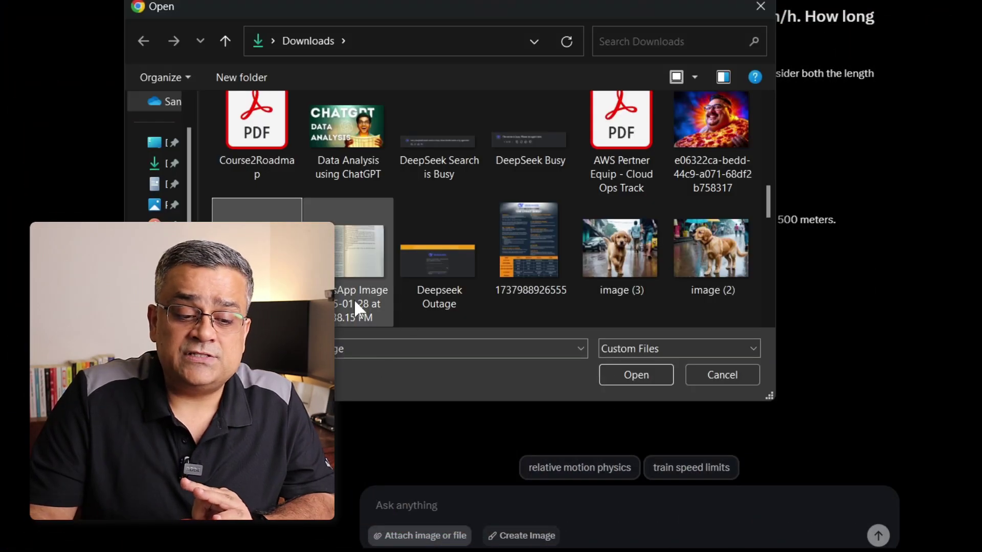
left_click(636, 376)
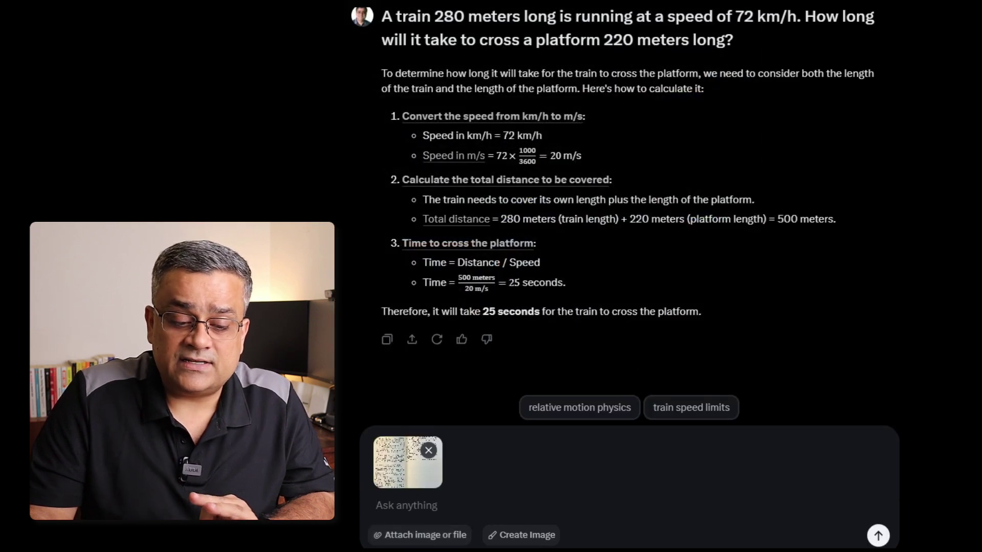
type("Can you help to me extract text out of this scanned image?")
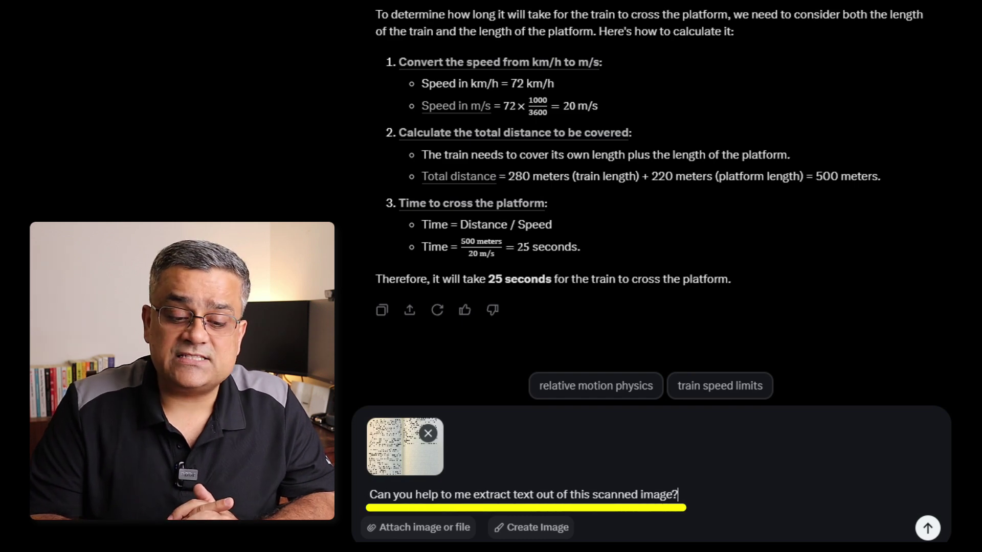
key("Return")
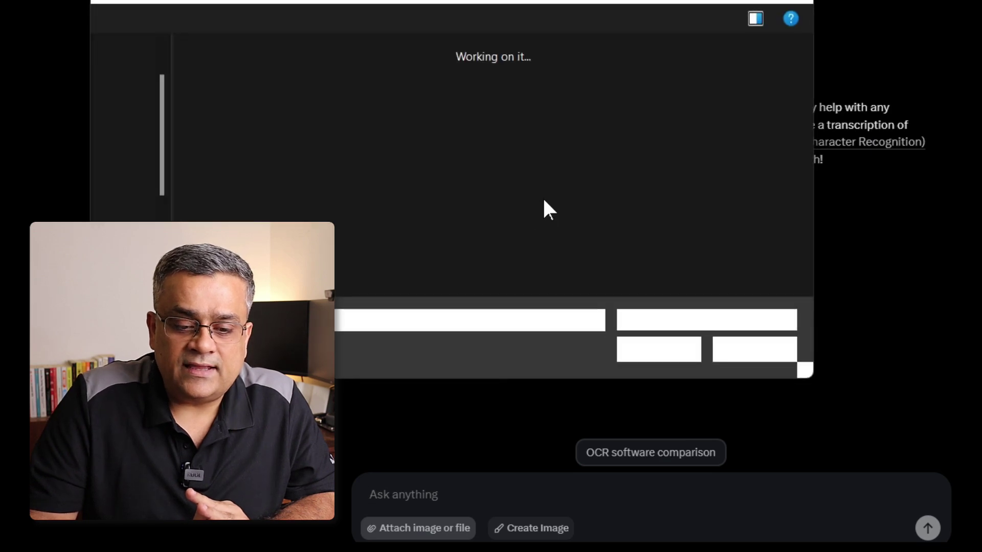
left_click(544, 200)
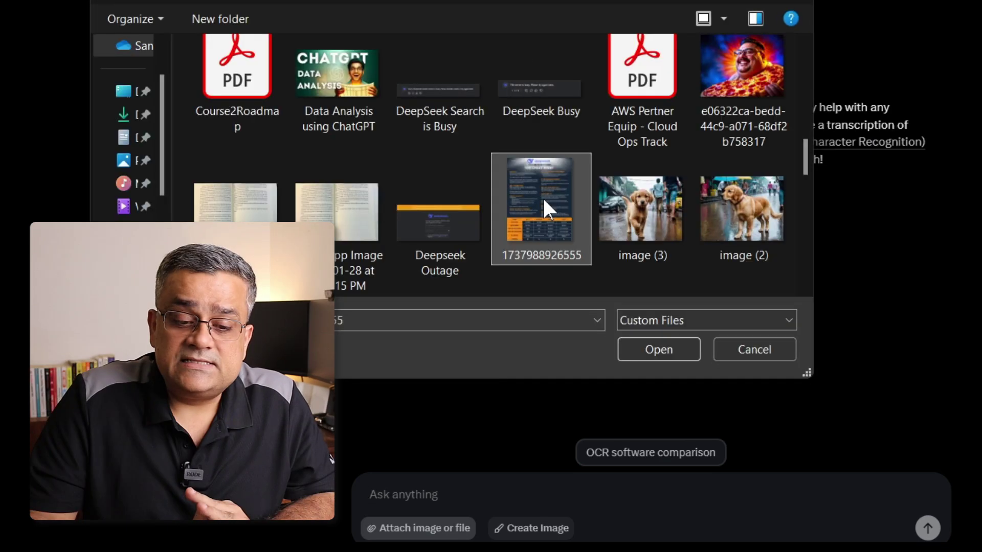
left_click(661, 349)
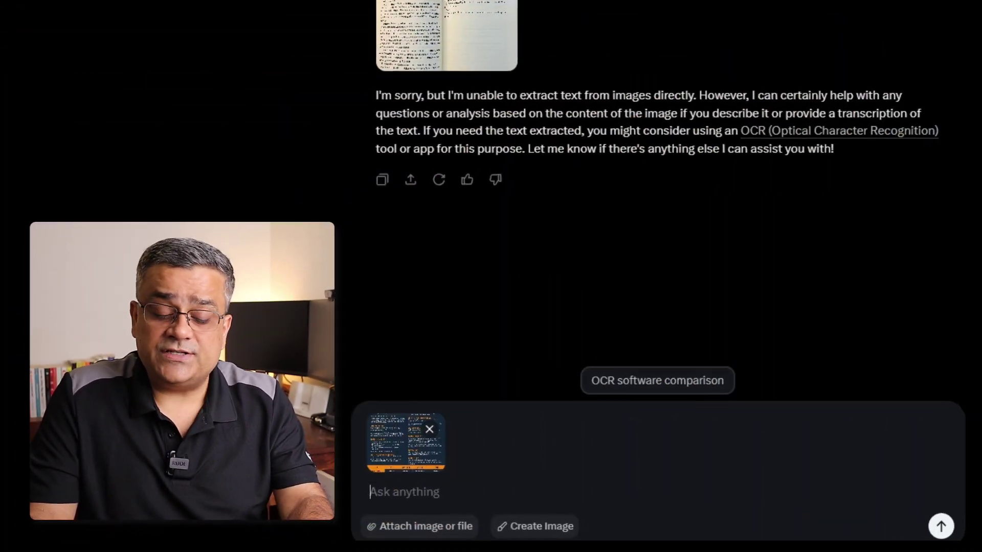
type("Can you analyze this image and give me the summary?")
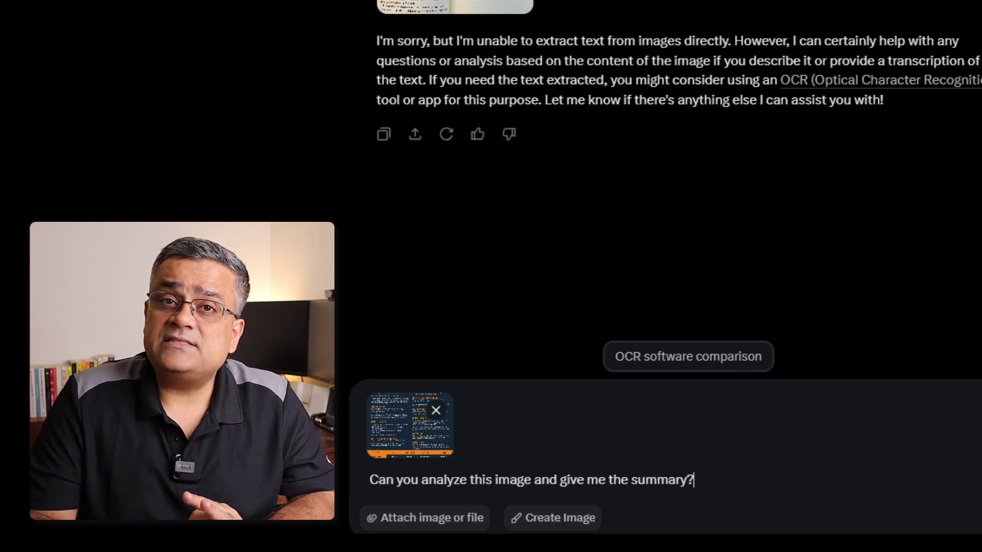
key("Return")
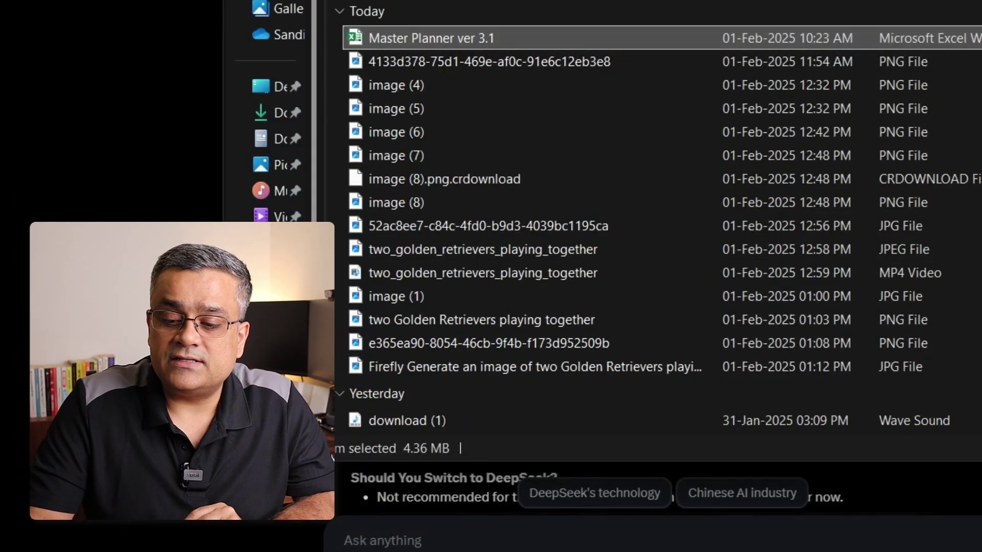
key("ctrl+shift+2")
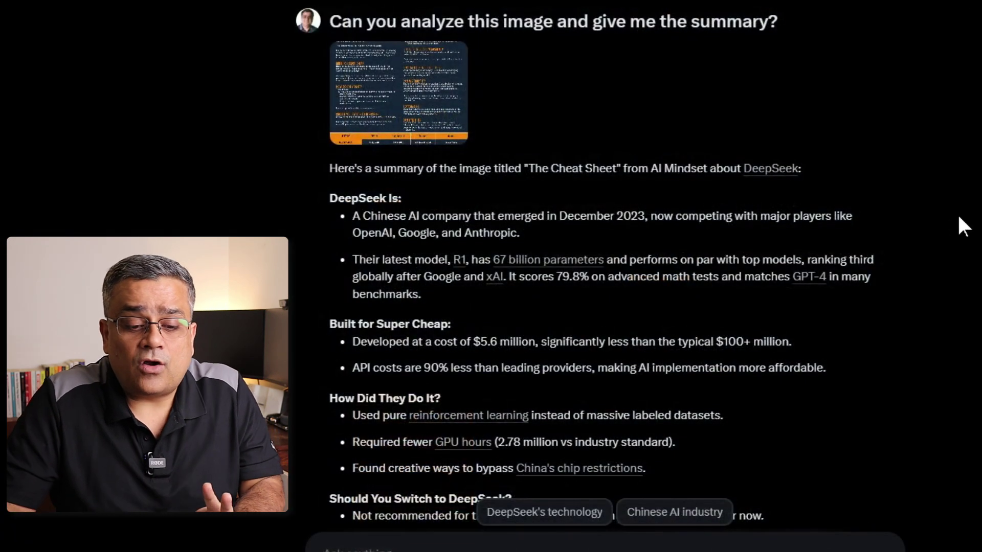
Scroll through Grok's summary of the DeepSeek cheat-sheet image
scroll(957, 214, "down", 5)
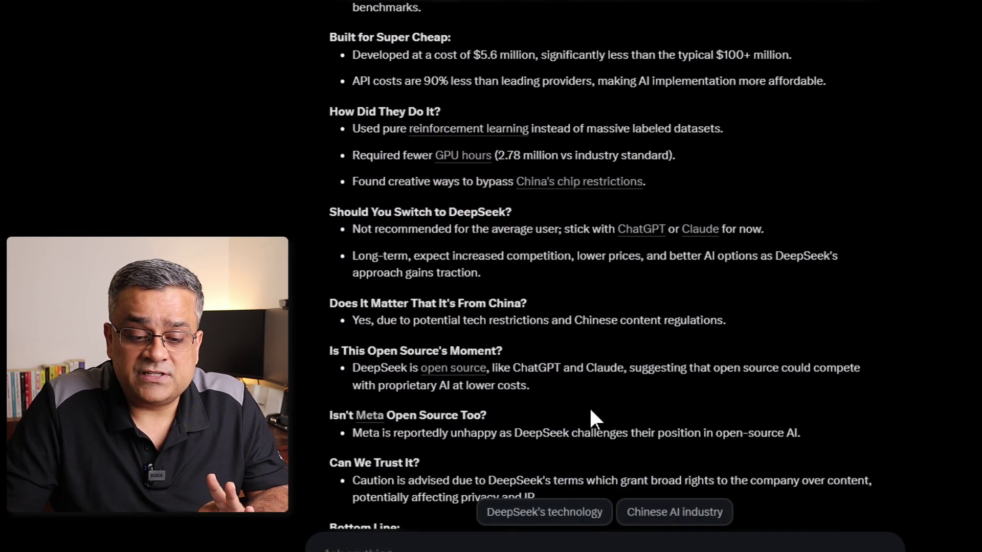
scroll(934, 336, "down", 5)
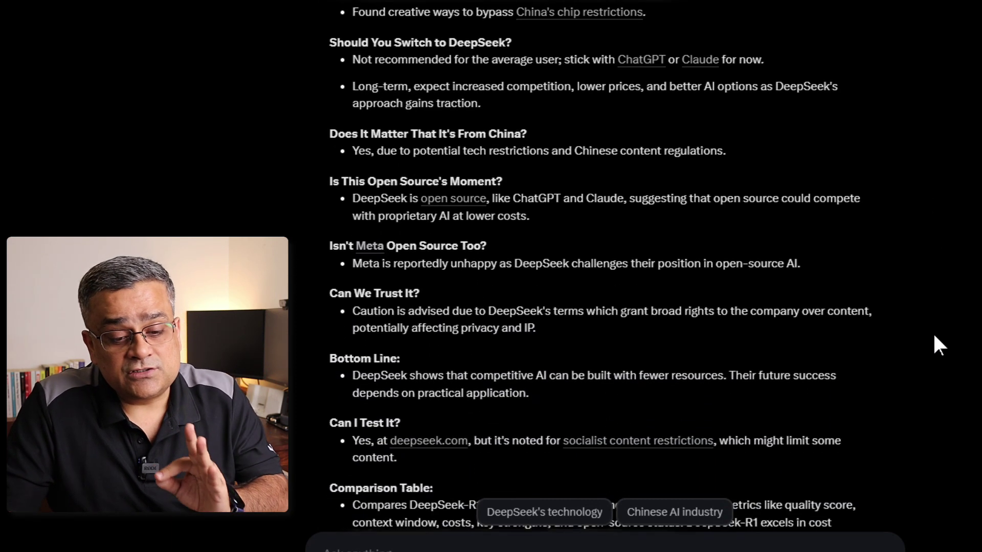
scroll(941, 343, "down", 1)
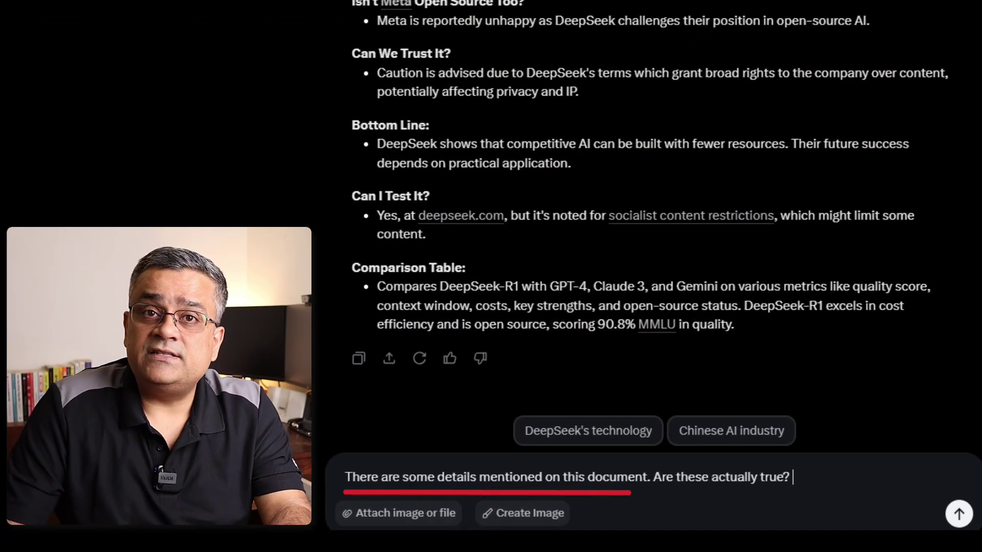
Send the question on whether the document's details are true, then show the 15 cited posts
key("Return")
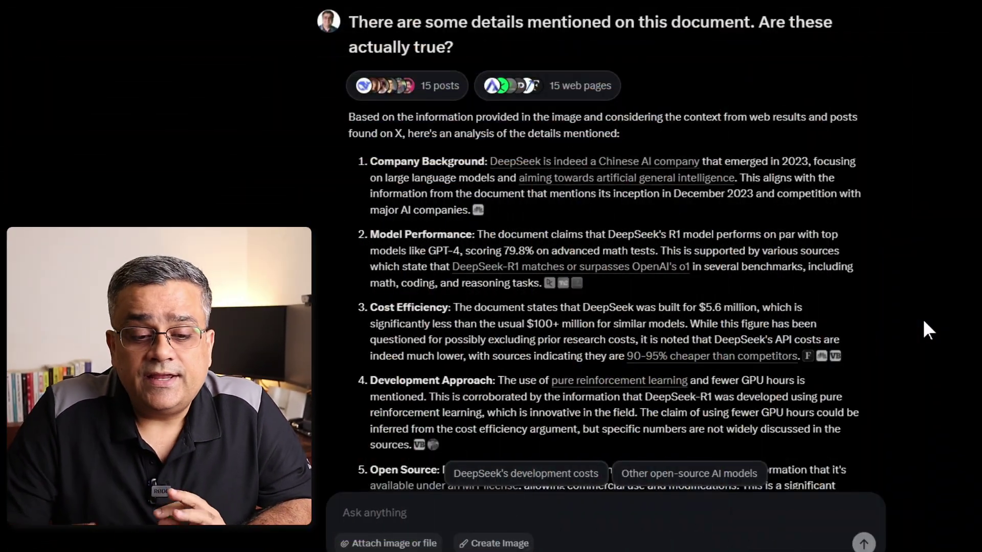
left_click(441, 95)
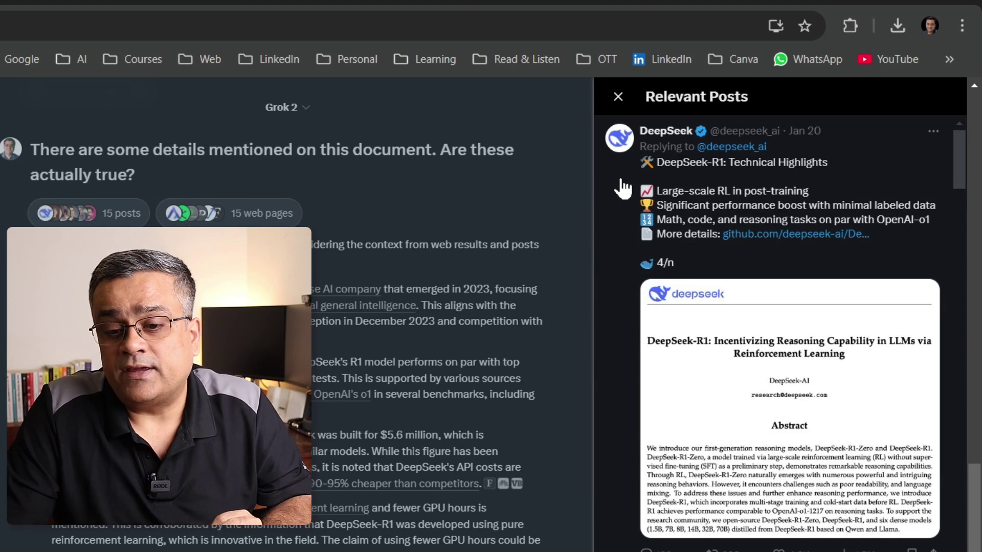
Browse the cited posts, then open Artificial Analysis's DeepSeek R1 page from the 15 web pages
mouse_move(686, 138)
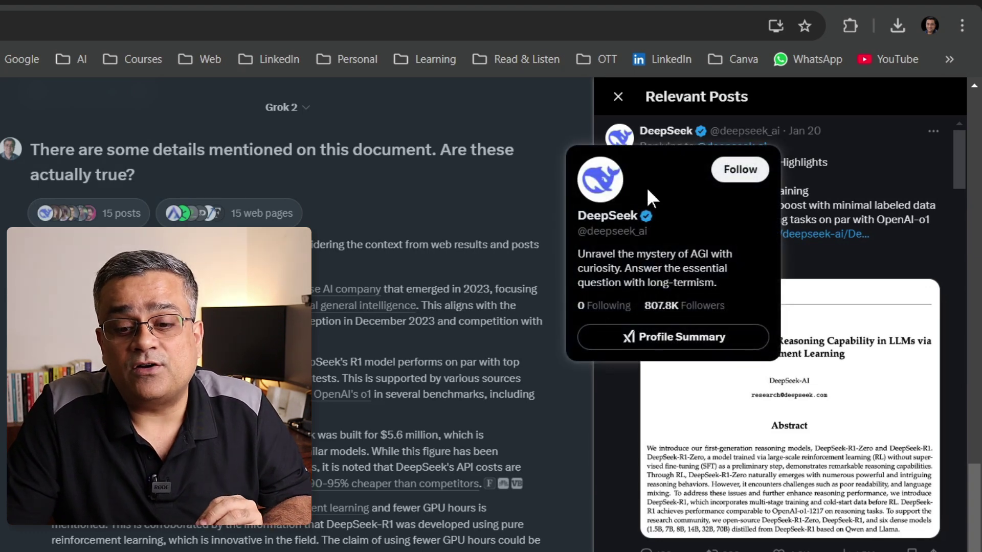
scroll(616, 253, "down", 5)
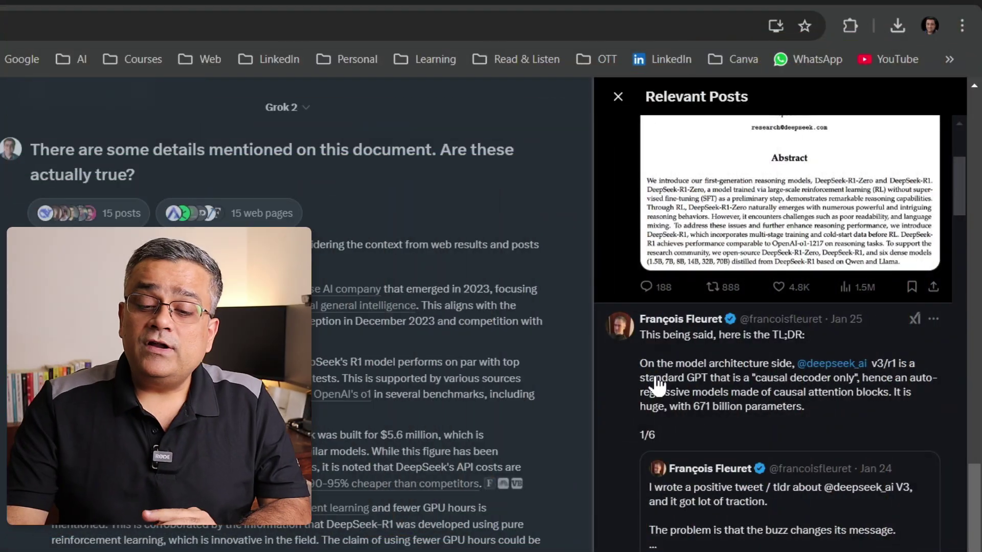
left_click(617, 96)
left_click(261, 213)
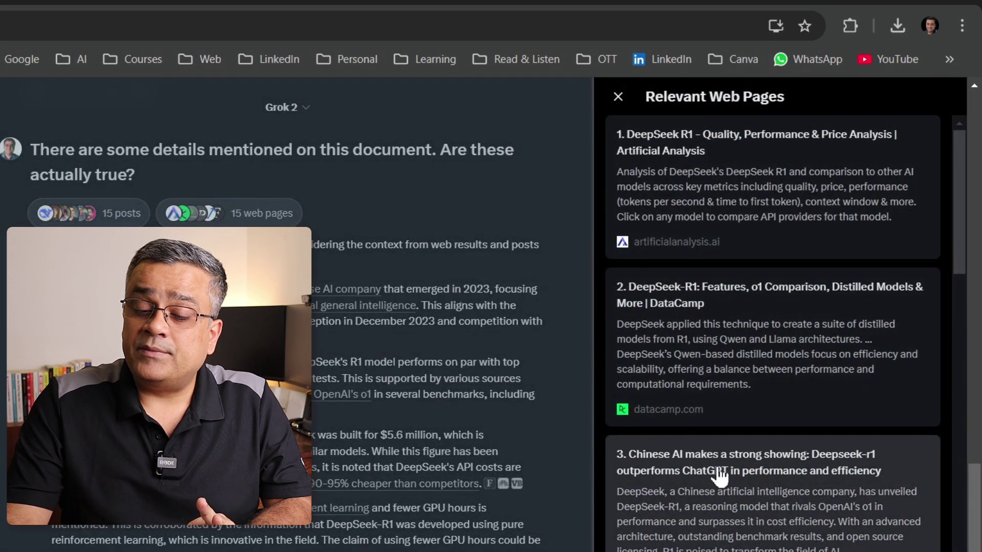
left_click(729, 220)
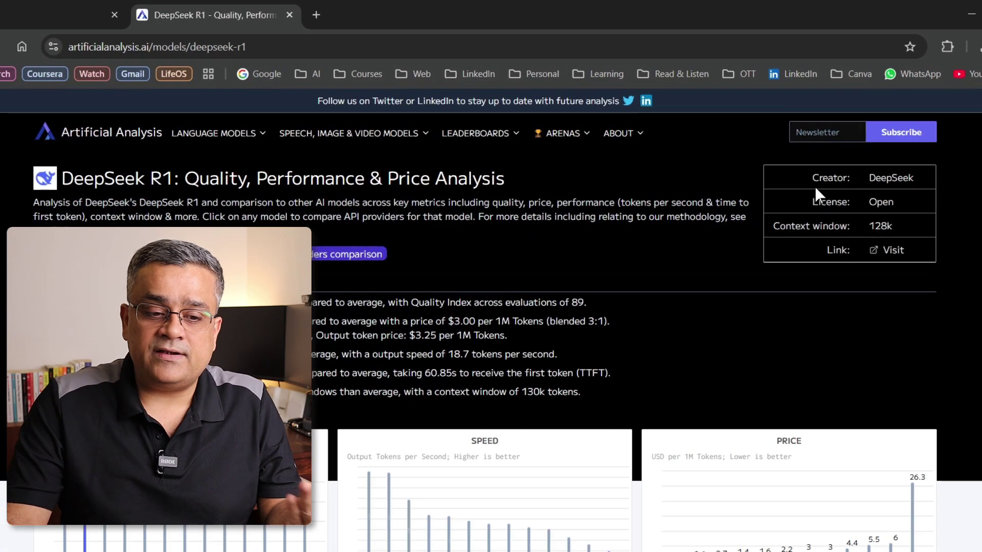
Scroll to the DeepSeek R1 quality, speed and price charts, then return to the Grok tab
scroll(634, 250, "down", 4)
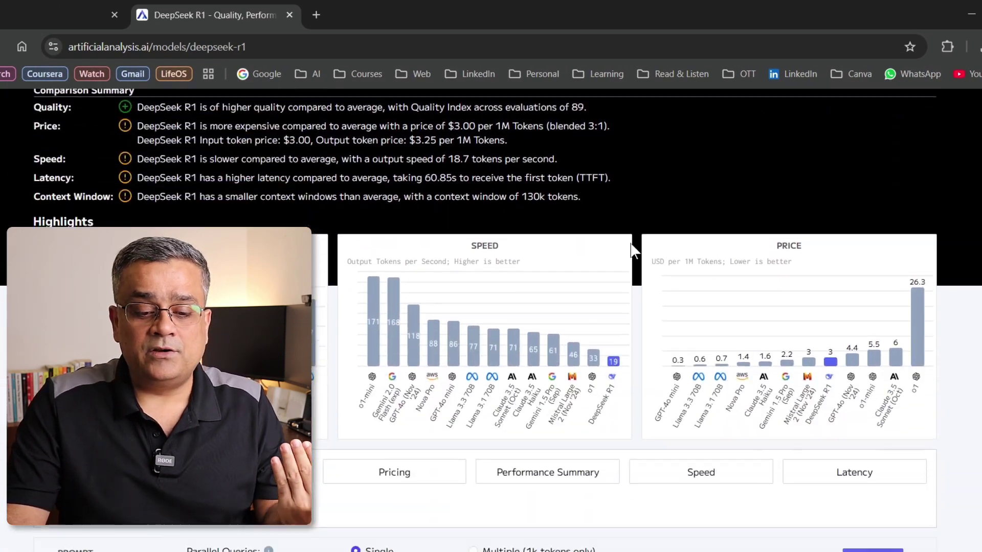
scroll(634, 251, "down", 2)
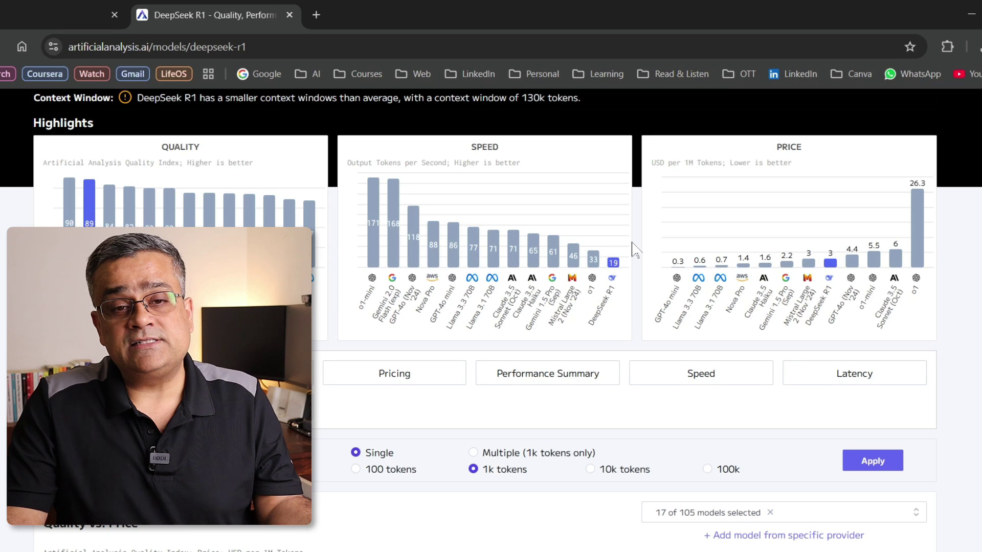
key("ctrl+shift+Tab")
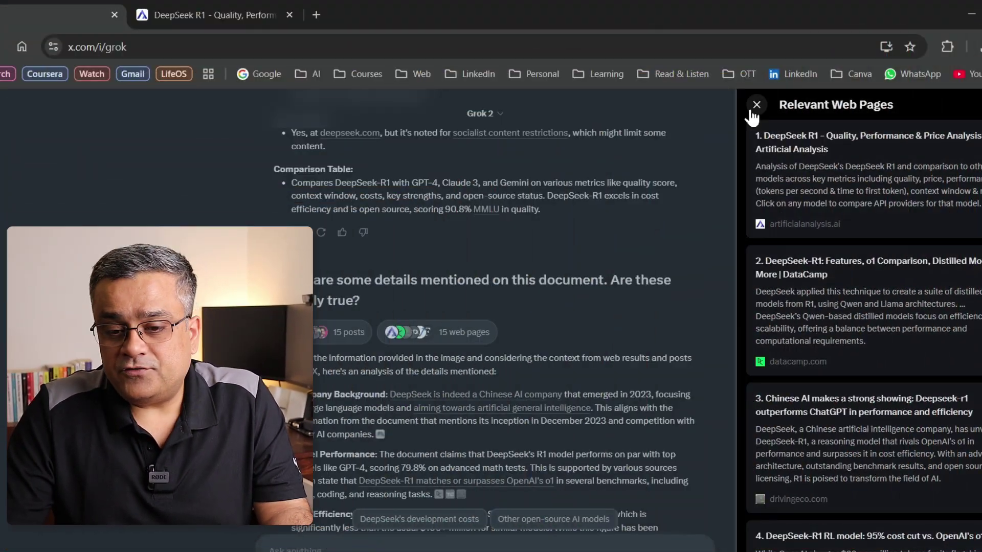
Close the Relevant Web Pages panel and scroll down the fact-check answer
left_click(756, 106)
scroll(793, 292, "down", 6)
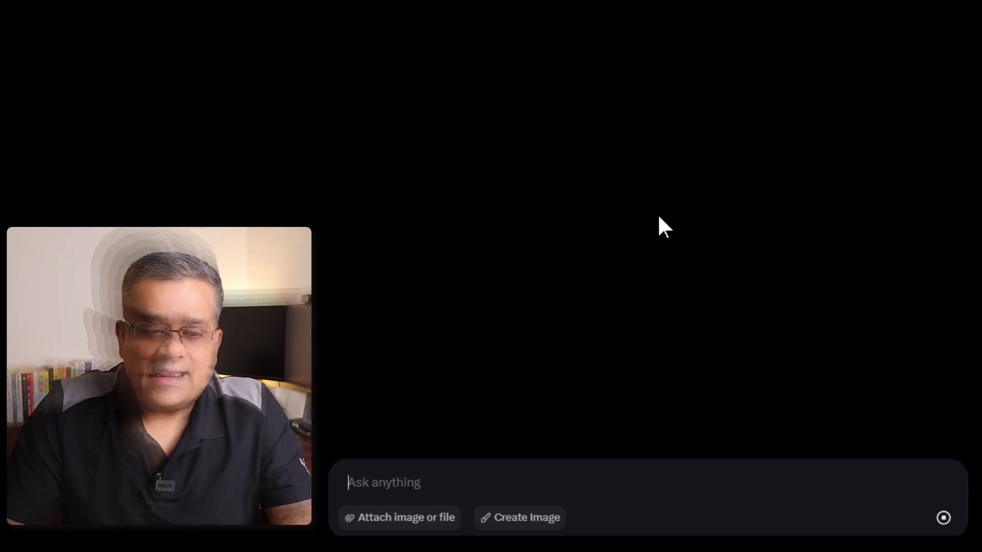
Submit the pasted prompt for images of two tech businessmen shaking hands
type("Generate an image of Elon Musk handshaking with Bill Gates")
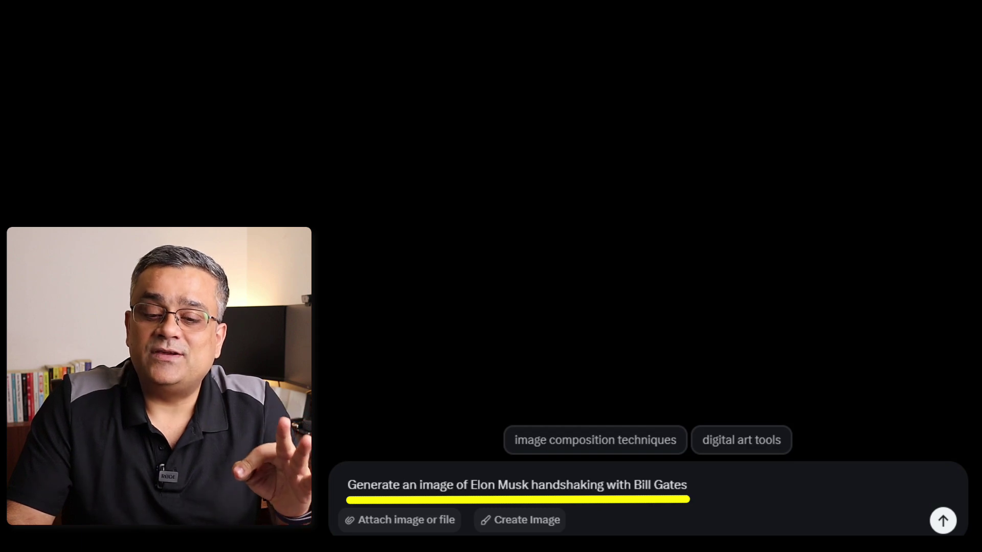
key("Return")
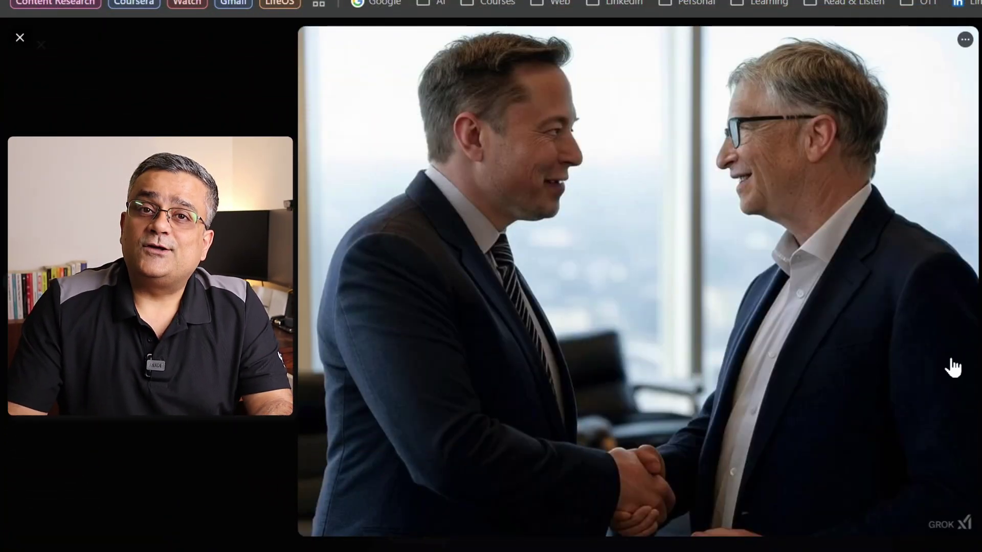
Close the enlarged handshake image and return the chat to focus mode without the X sidebar
left_click(965, 40)
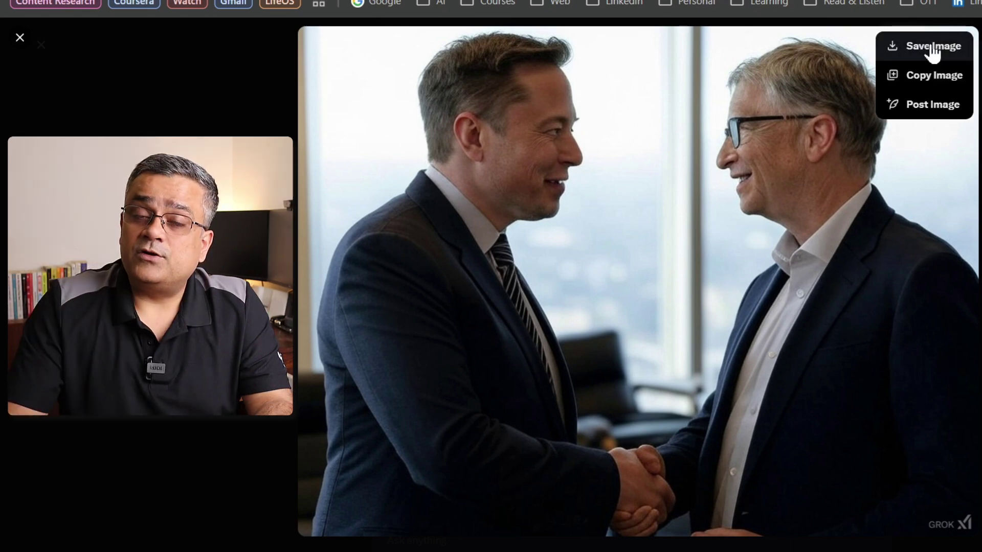
left_click(933, 47)
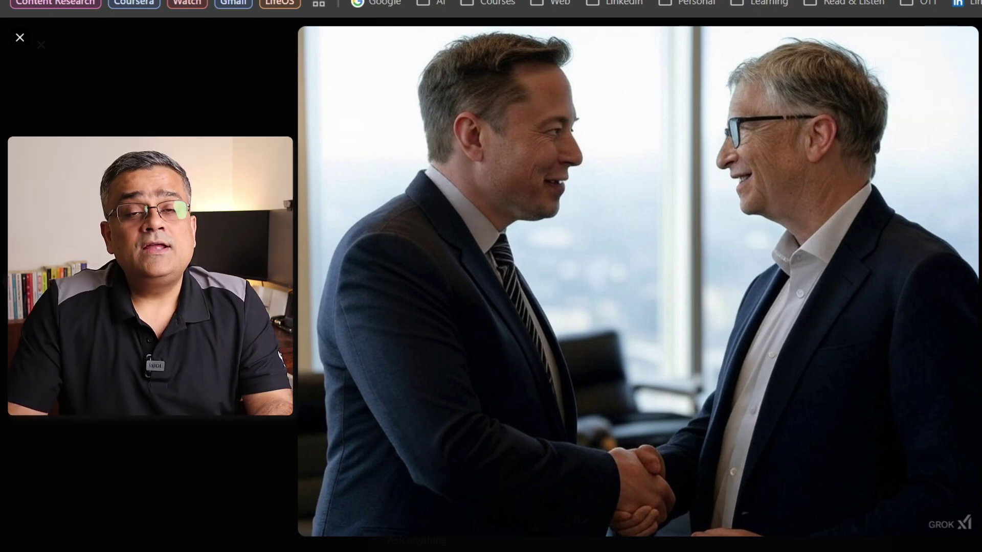
key("Escape")
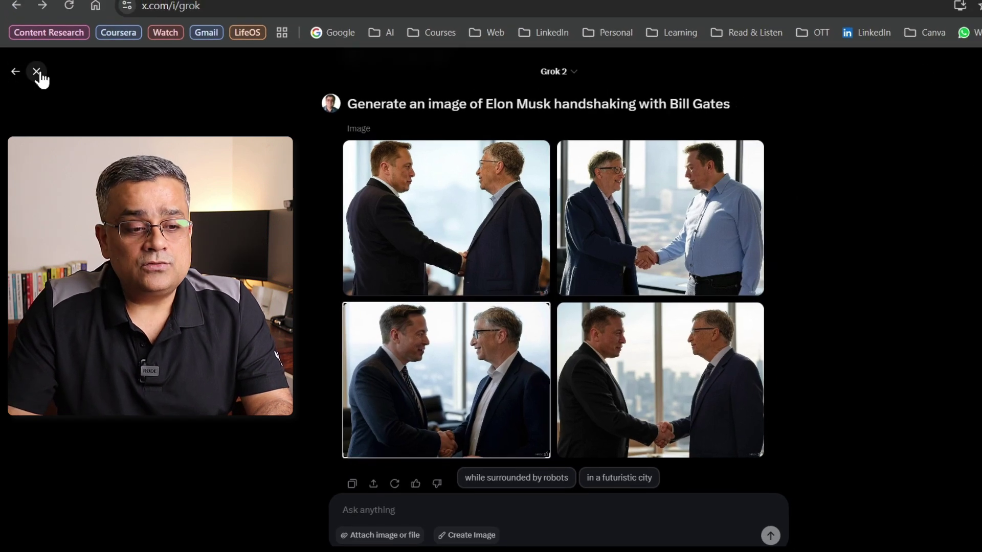
left_click(36, 71)
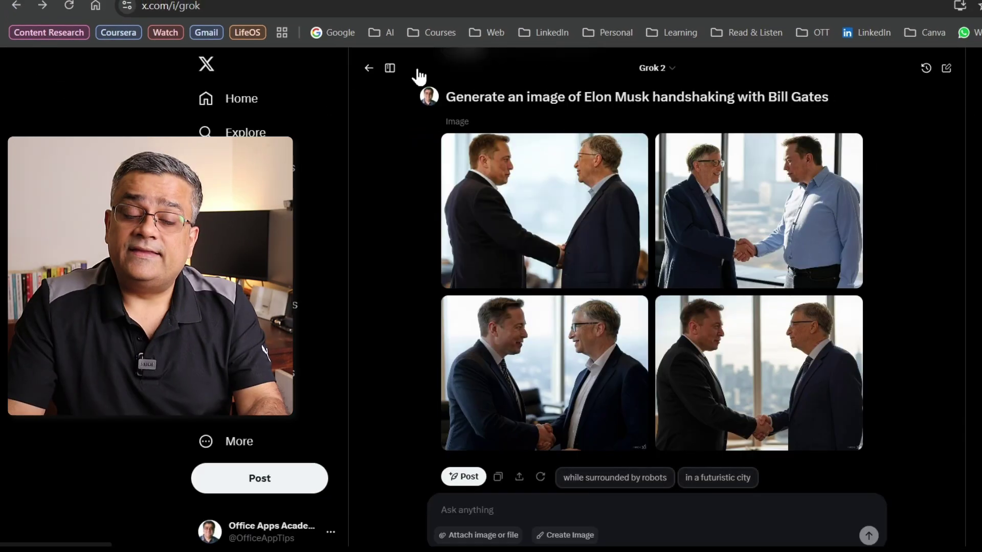
left_click(391, 71)
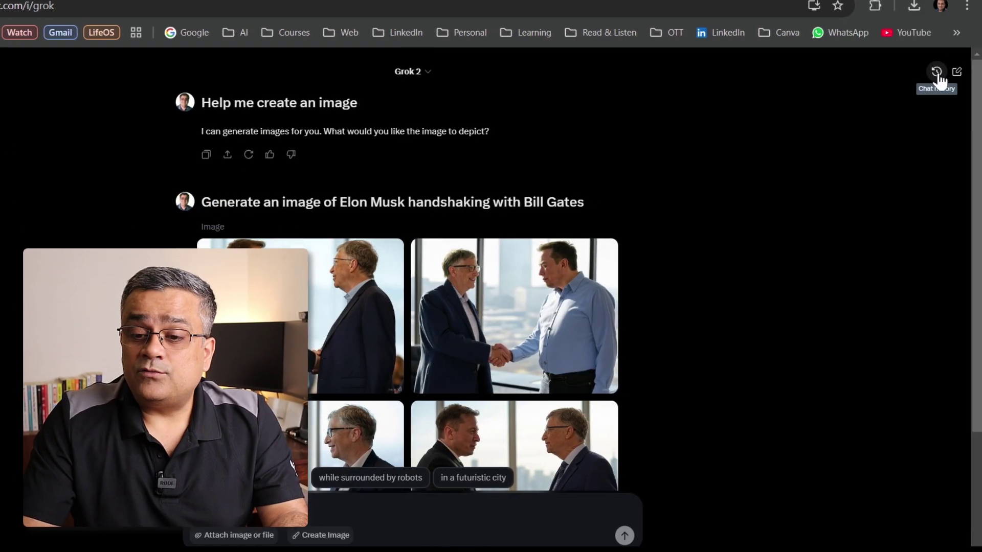
left_click(938, 72)
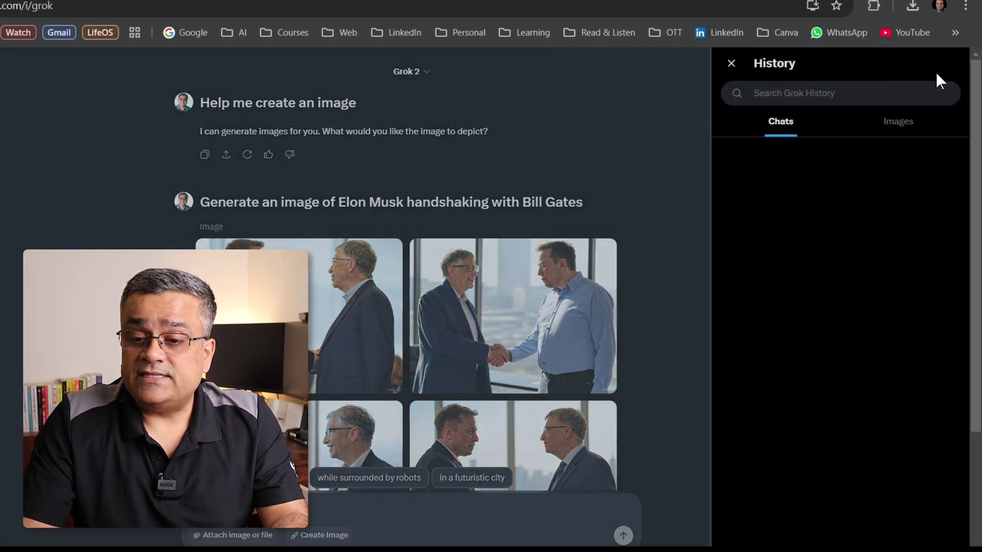
left_click(904, 126)
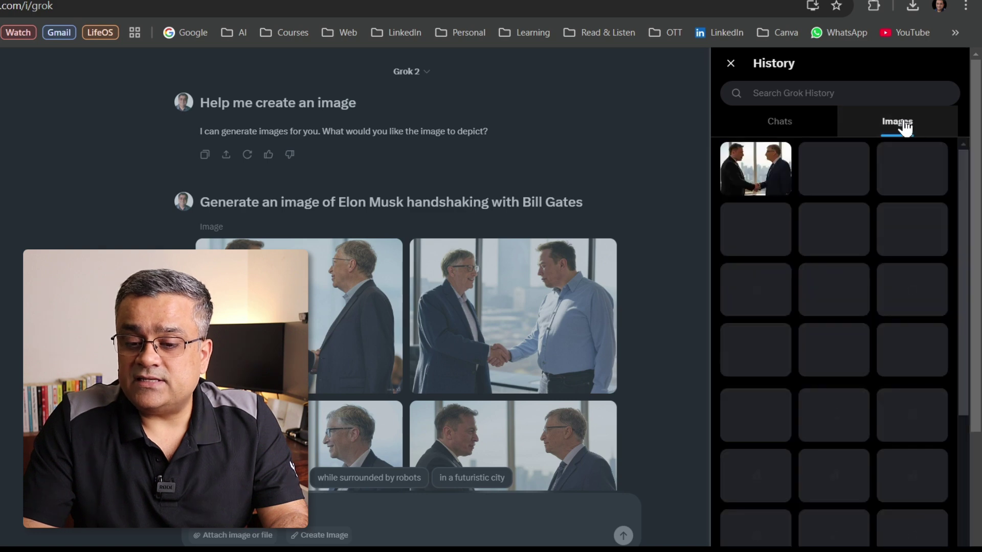
mouse_move(778, 415)
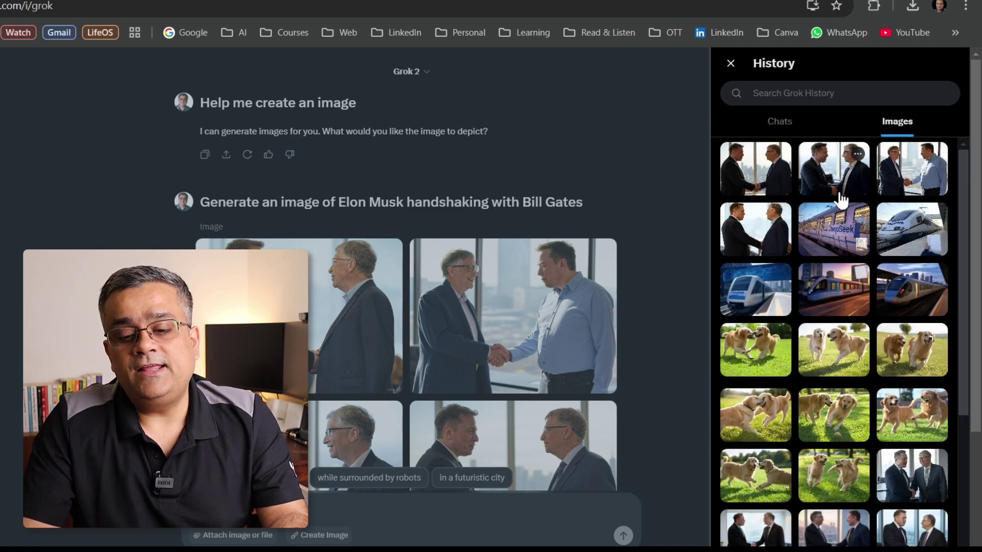
scroll(841, 200, "down", 5)
scroll(871, 288, "up", 2)
scroll(872, 288, "up", 2)
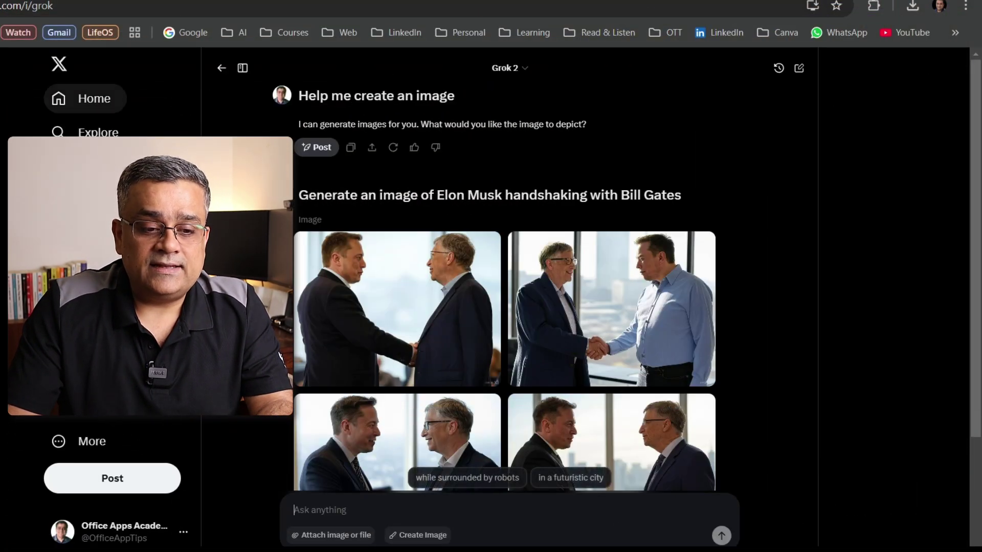
Start a new chat and pick the India Adds 75,000 Medical Seats news suggestion
left_click(243, 68)
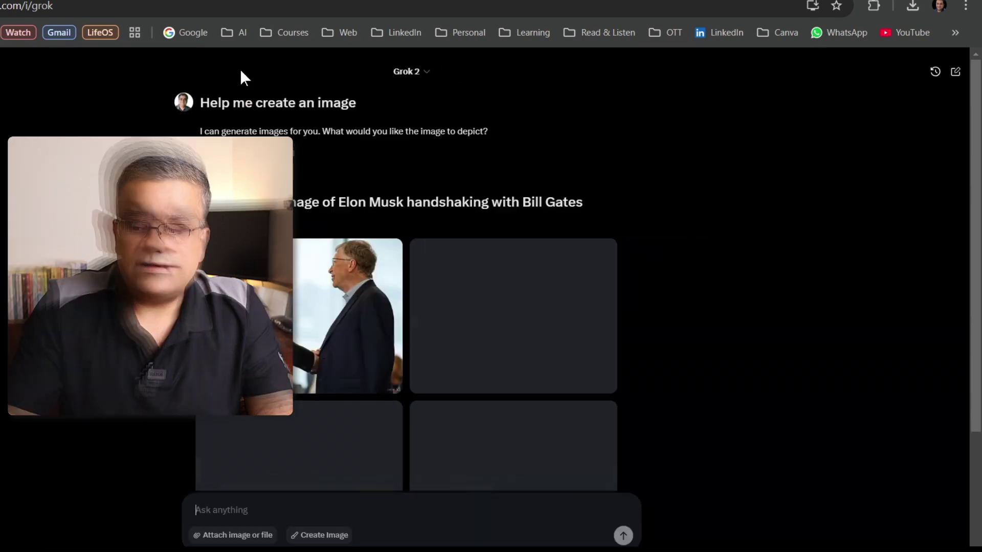
left_click(957, 71)
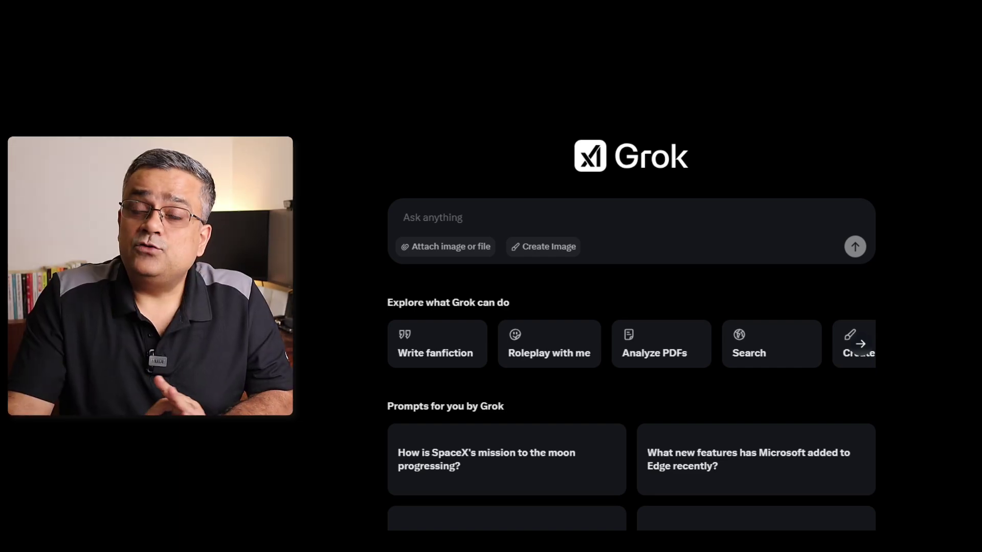
scroll(631, 276, "down", 7)
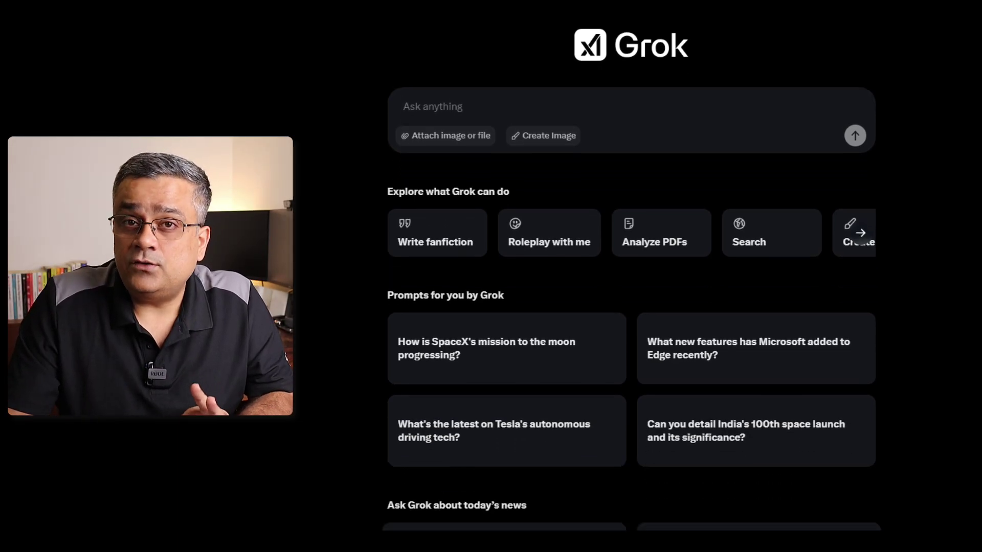
scroll(606, 191, "down", 1)
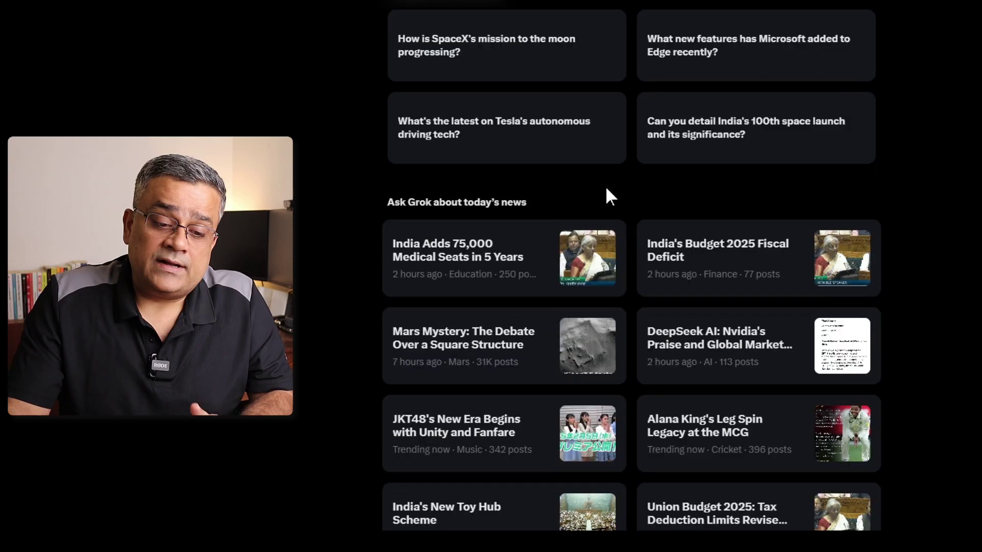
left_click(450, 265)
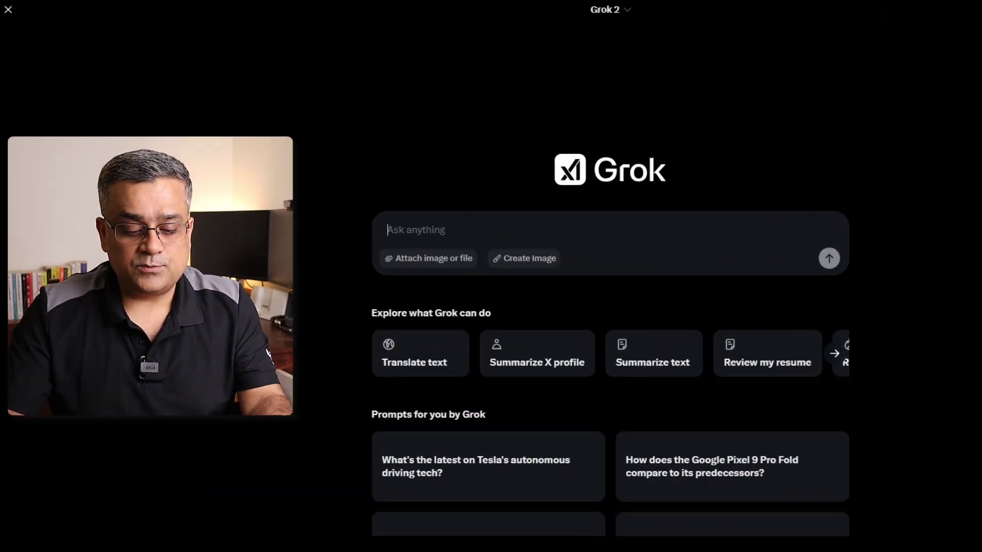
Request a slide-by-slide time management presentation outline, then ask for it as a PPTX file
type("Please help me generating a detailed PowerPoint presentations on time management covering best practices to improve on time management along with real life tips & tricks. Also add few books & YouTube video references which can help to improve time management skills.")
key("Return")
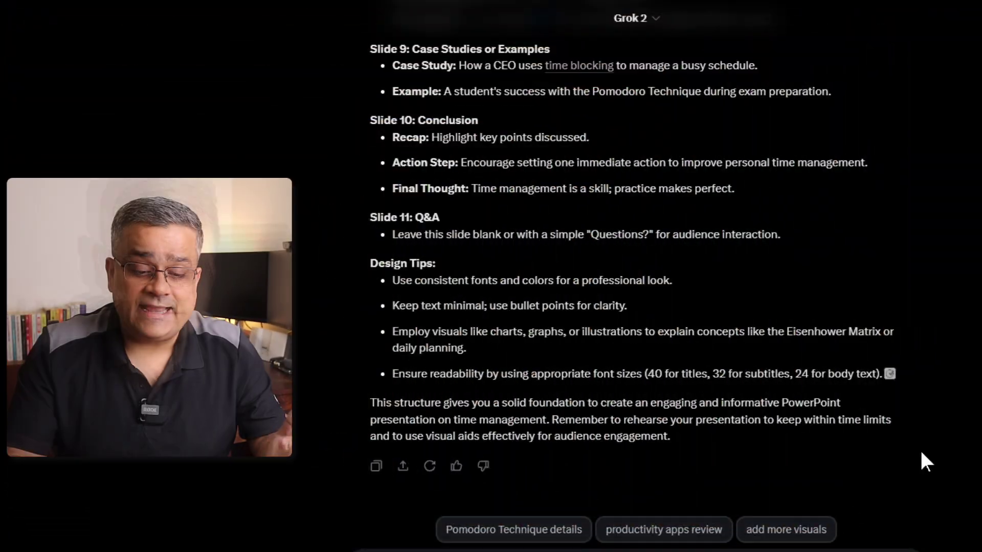
key("Return")
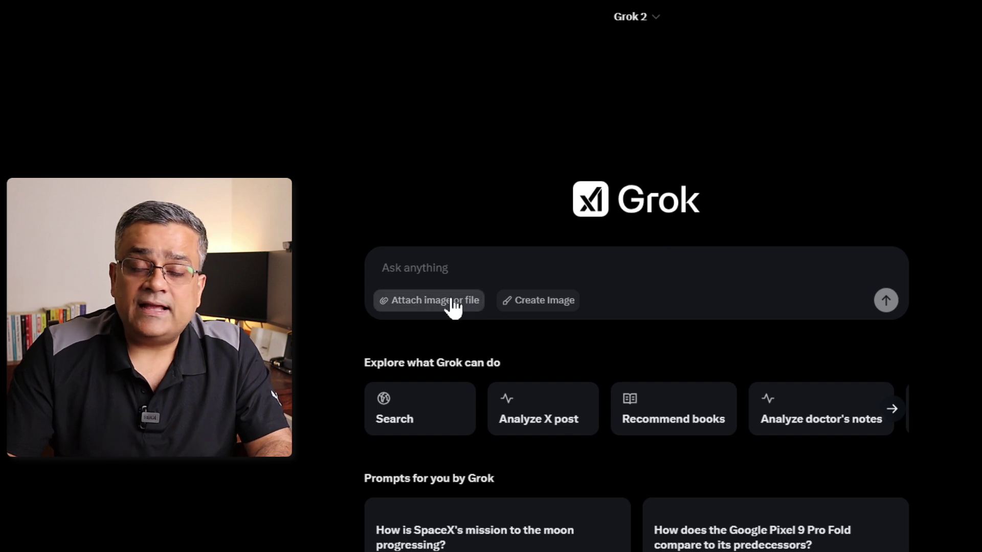
Attach netflix_titles.csv from the Downloads folder to the ask box
left_click(426, 306)
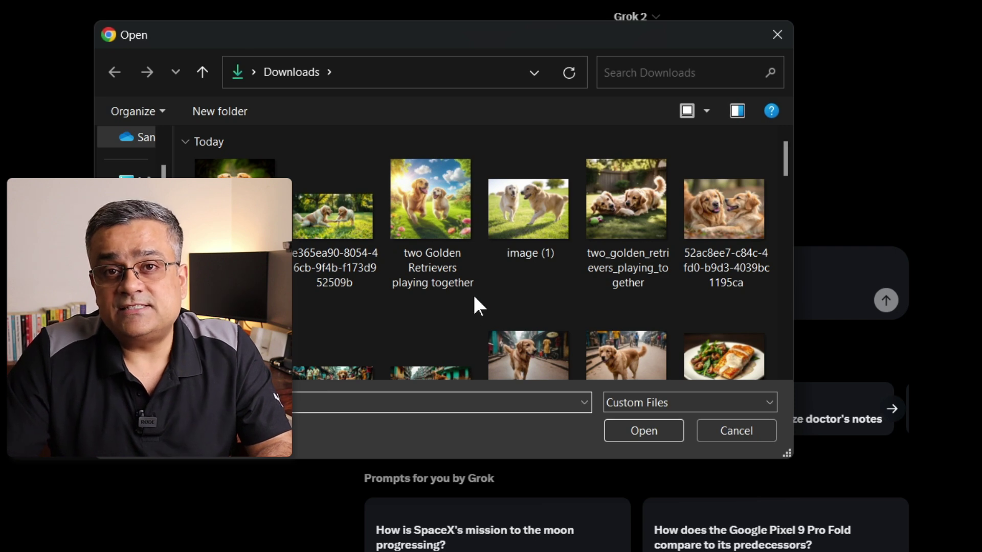
key("n")
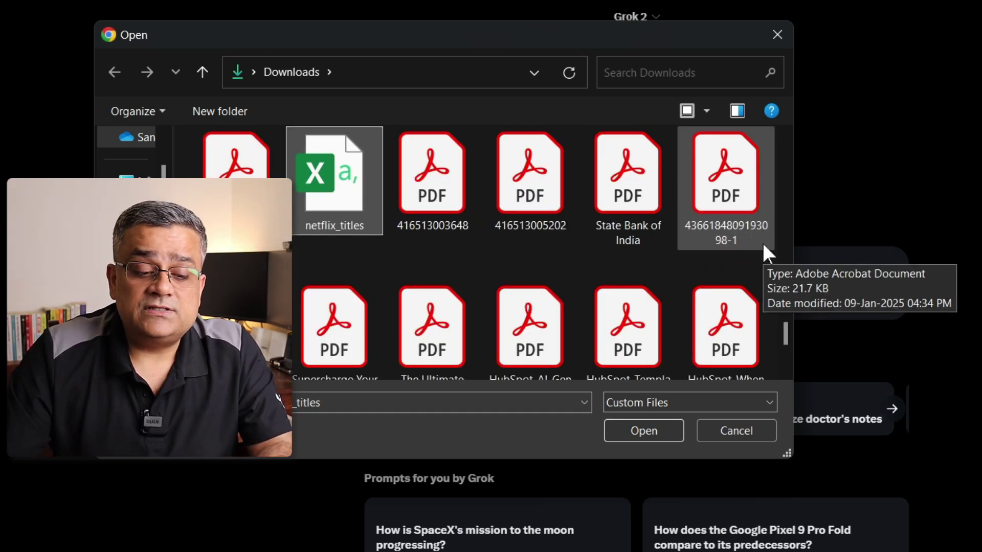
left_click(658, 430)
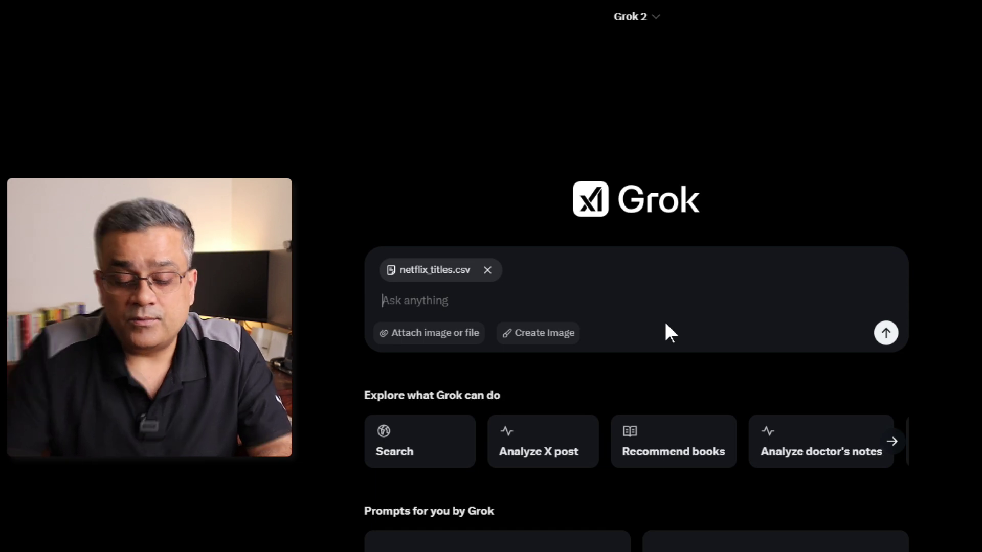
Send 'Please analyze this fine and give me insight' with the attached netflix_titles.csv
type("Please analyze this fi")
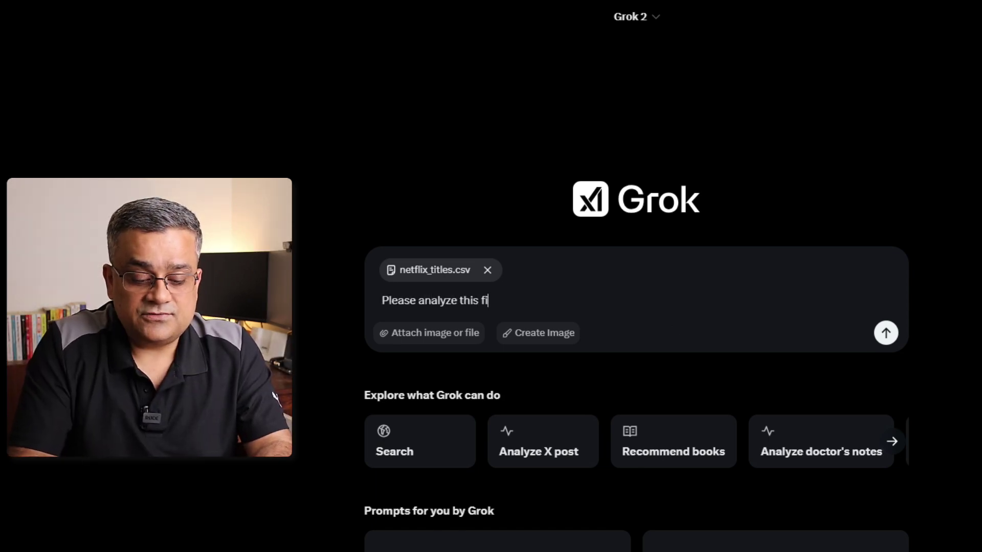
type("ne and give me insight")
key("Return")
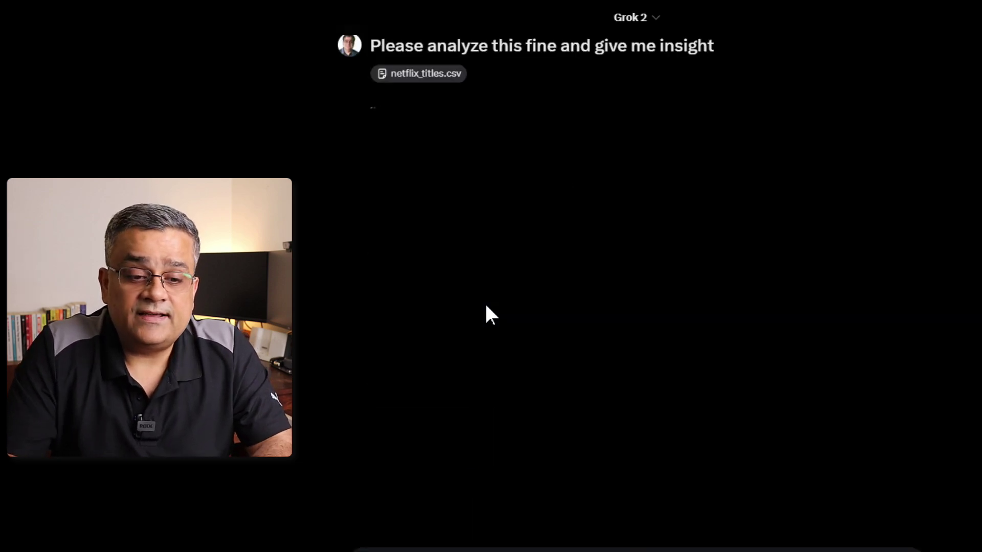